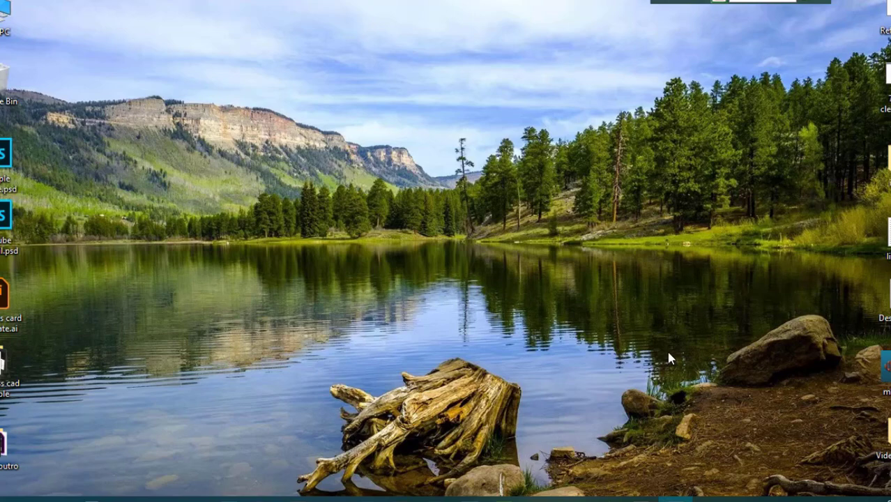
Step: Open the Premiere Pro CC 2019 v13.1.3.42 ZIP archive from its folder under SOFT > Adobe on drive G
click(63, 499)
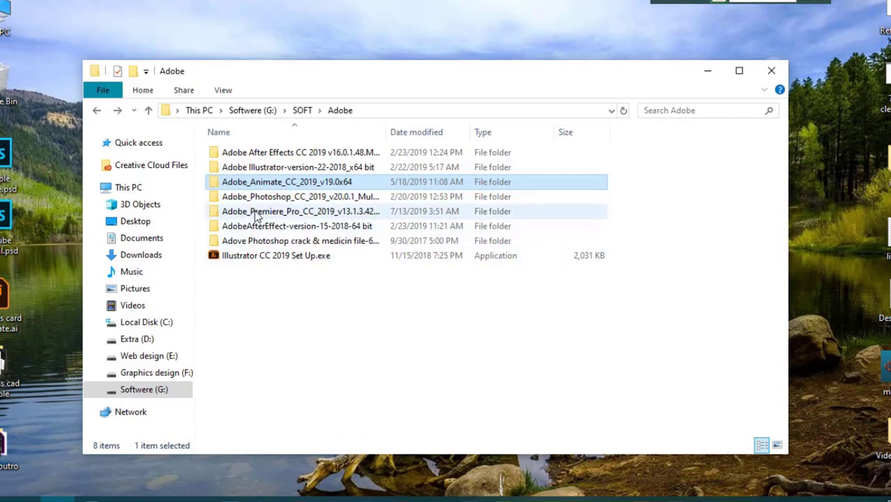
double_click(290, 212)
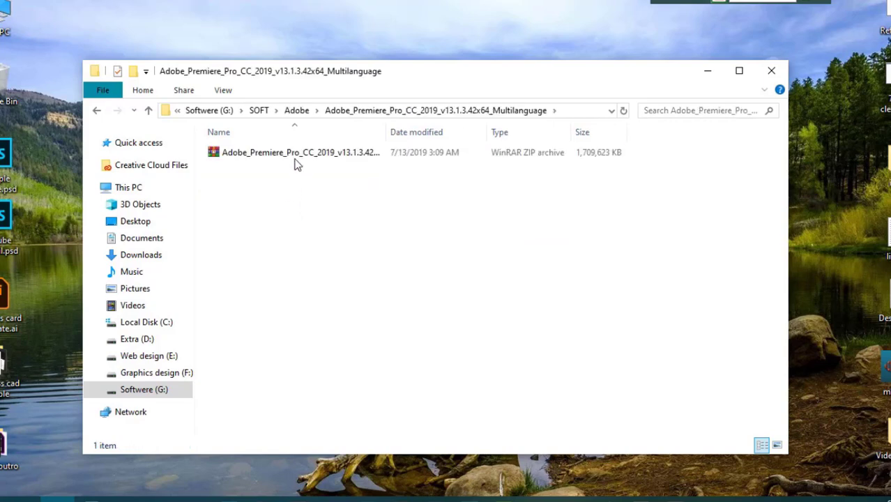
click(301, 157)
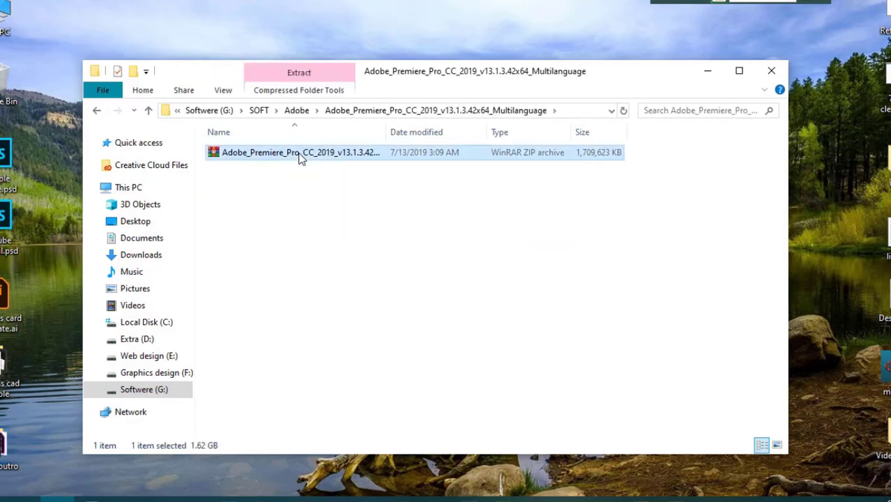
double_click(301, 157)
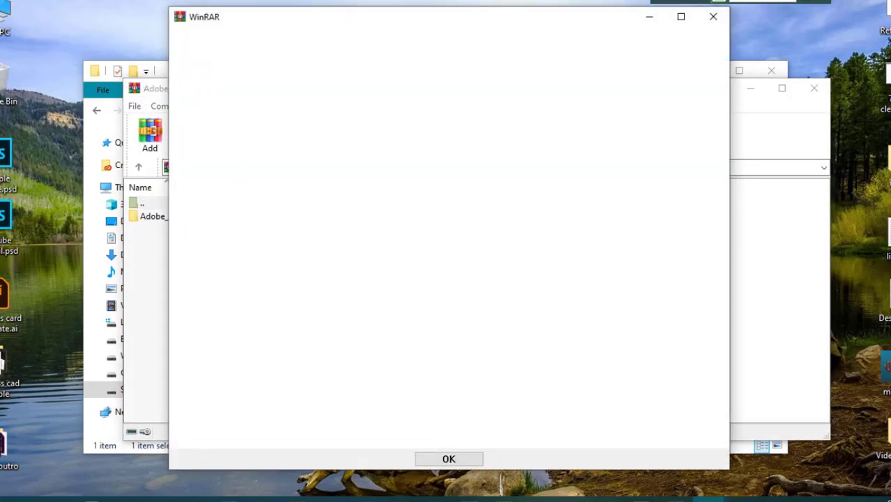
Step: Dismiss the WinRAR notice and launch Set-up.exe from the Premiere Pro folder inside the archive
click(713, 16)
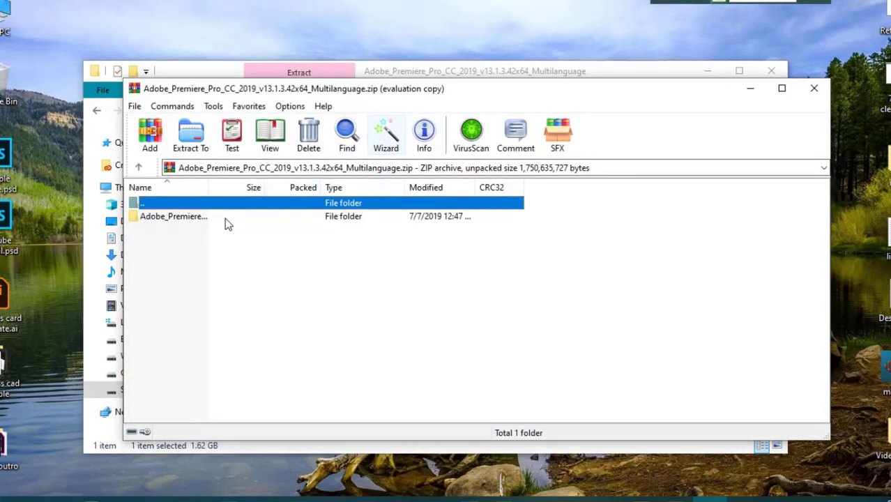
double_click(188, 216)
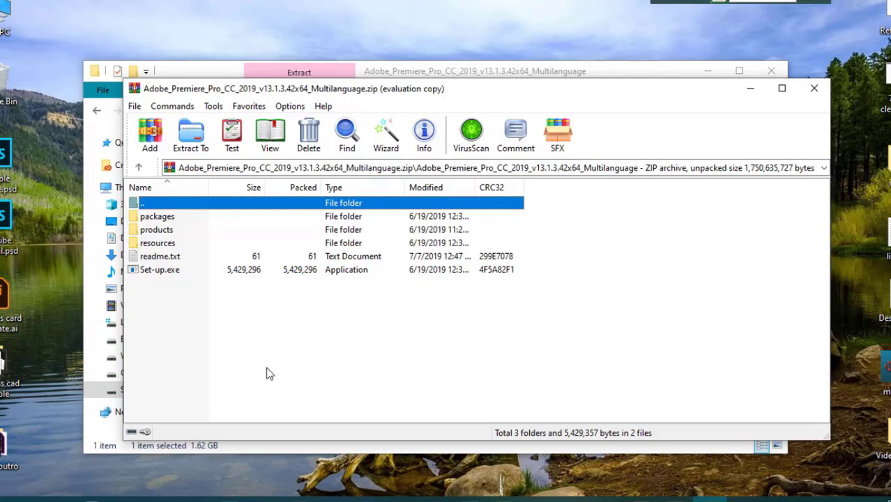
double_click(160, 270)
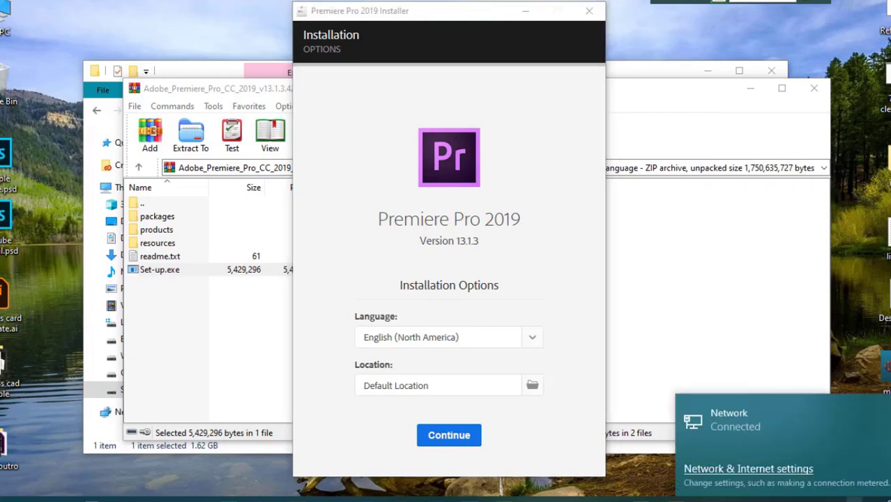
Step: Disable the Ethernet adapter in the Windows network connections, and close the network windows to return to the installer
click(794, 471)
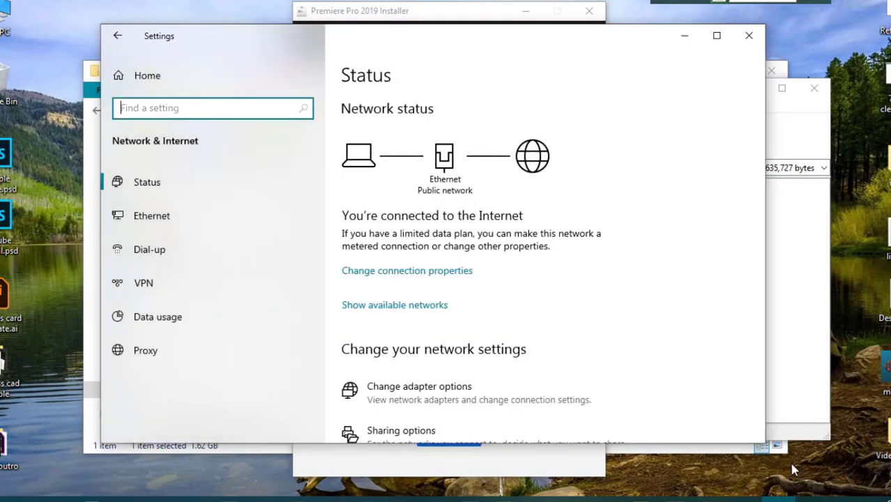
click(413, 392)
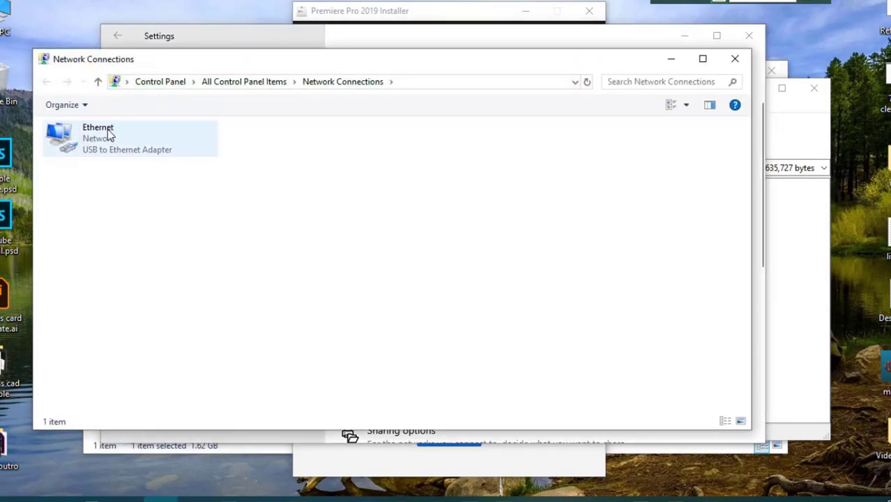
click(108, 136)
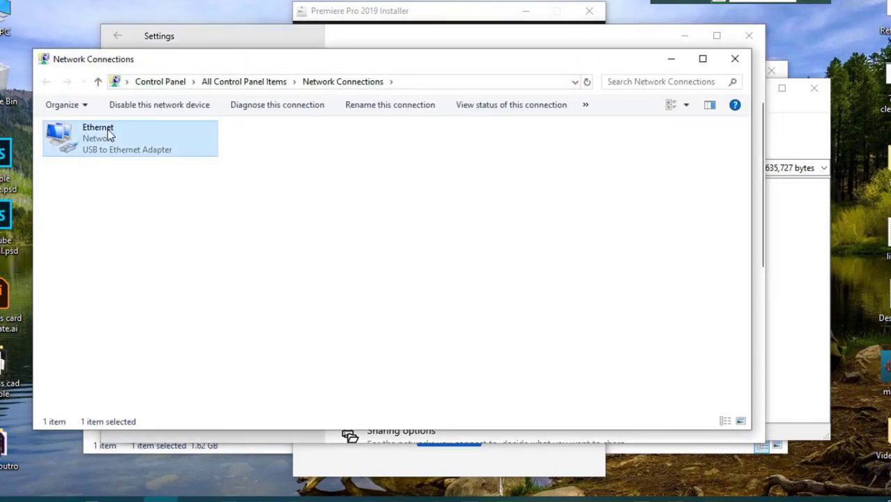
right_click(108, 136)
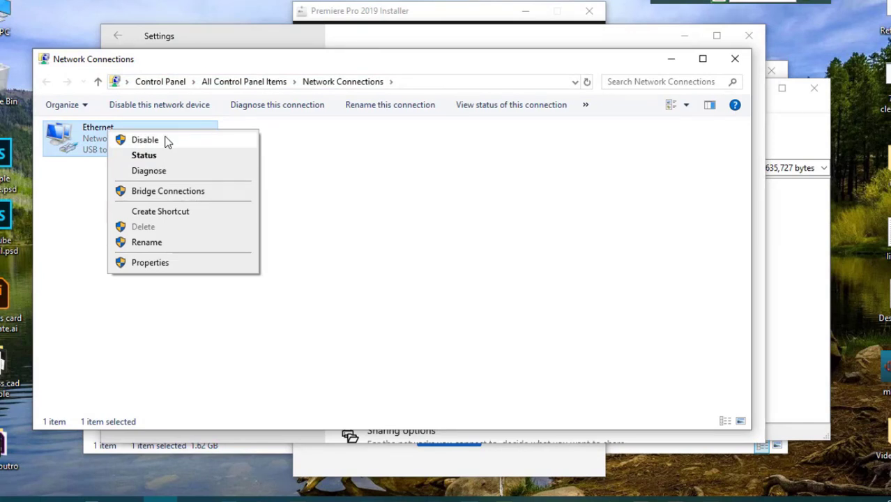
click(165, 140)
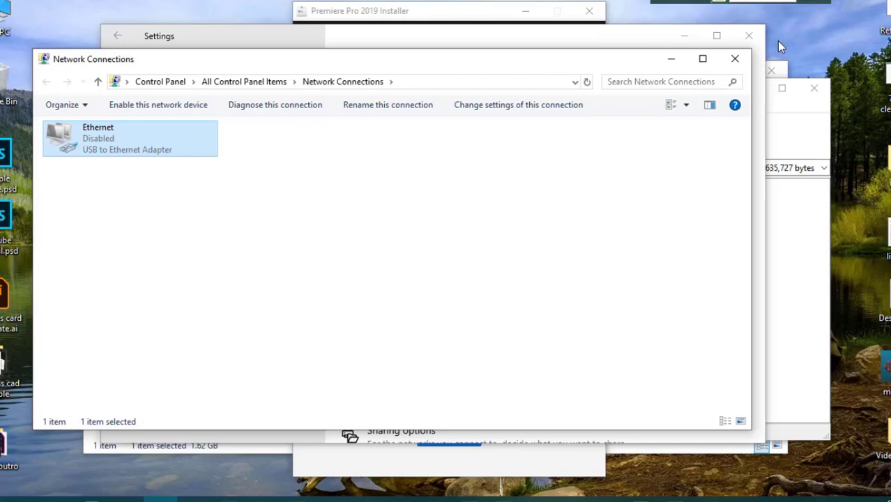
click(736, 62)
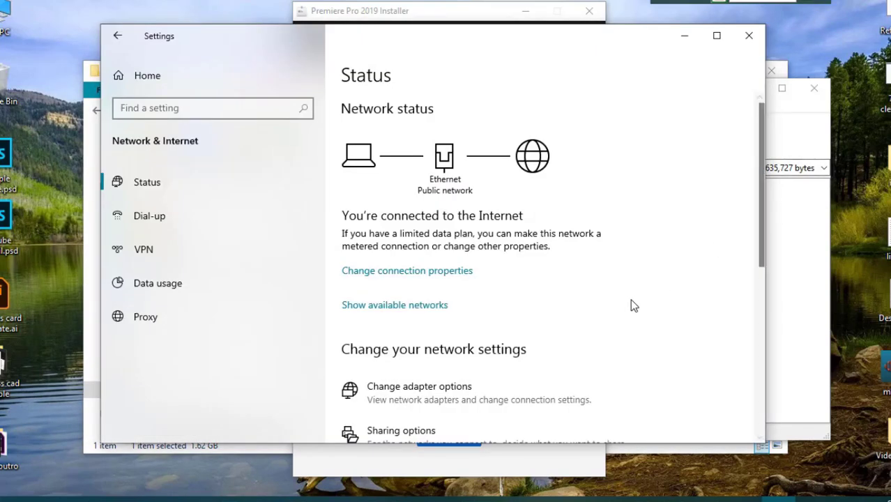
click(749, 35)
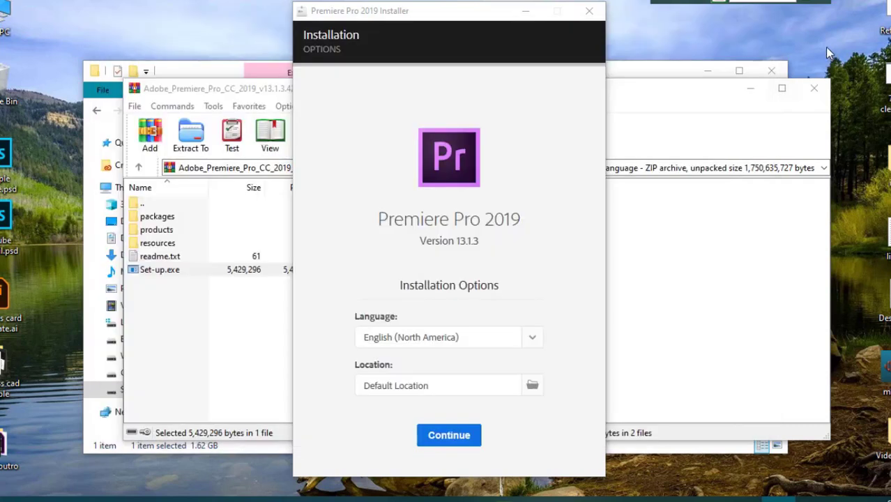
Step: Try to install Premiere Pro 2019 in English (North America) at the default location, and quit the installer
click(450, 435)
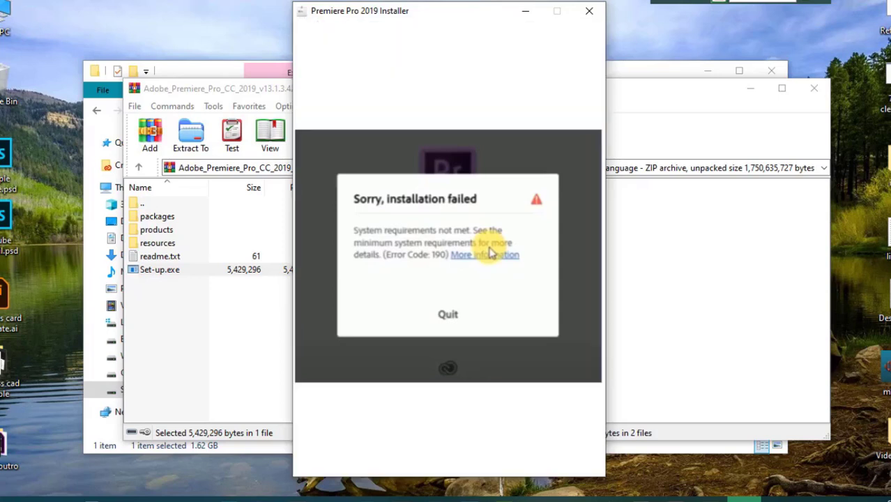
click(450, 312)
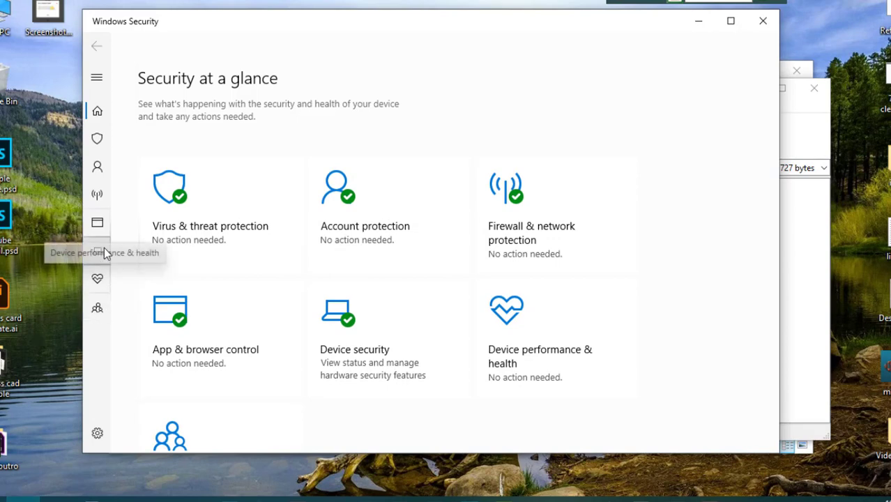
Step: In Windows Security's virus and threat protection settings, open the list of apps allowed through Controlled folder access
click(181, 227)
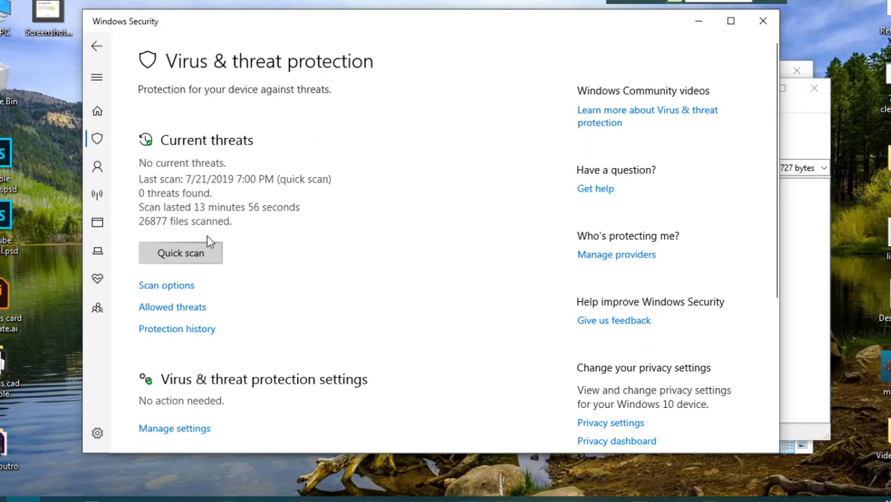
click(174, 429)
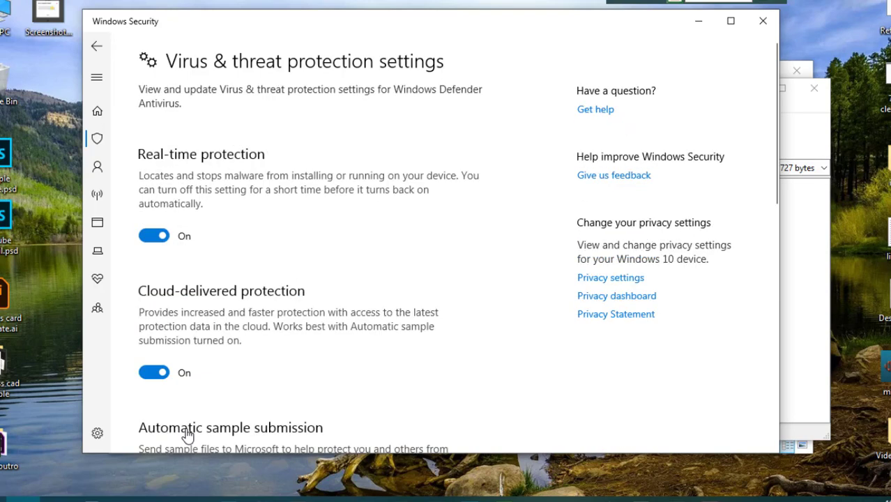
scroll(214, 249, down, 5)
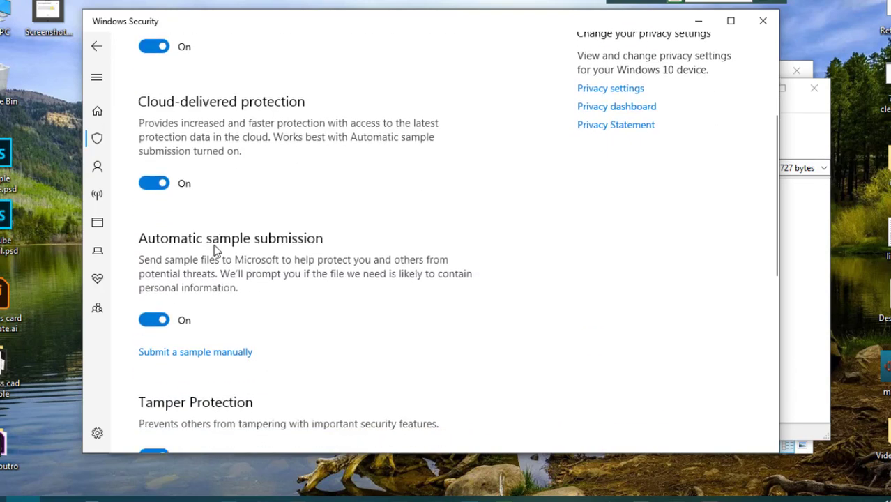
scroll(214, 251, down, 3)
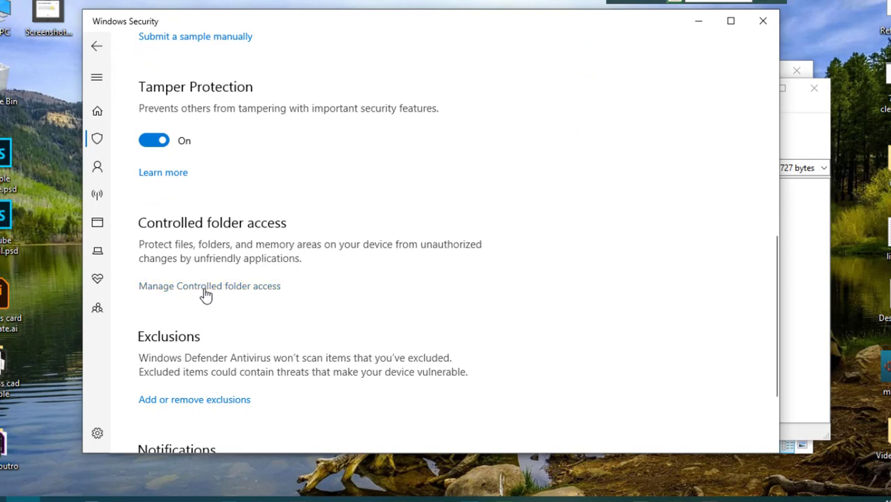
click(206, 286)
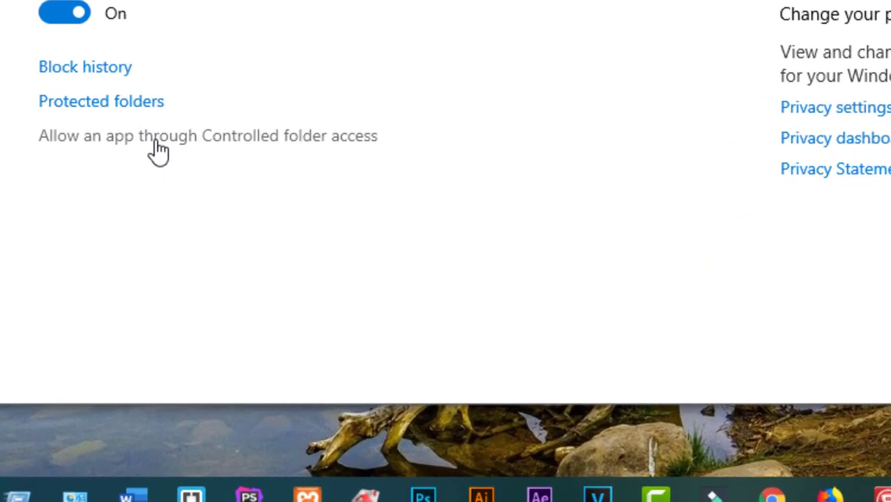
click(157, 150)
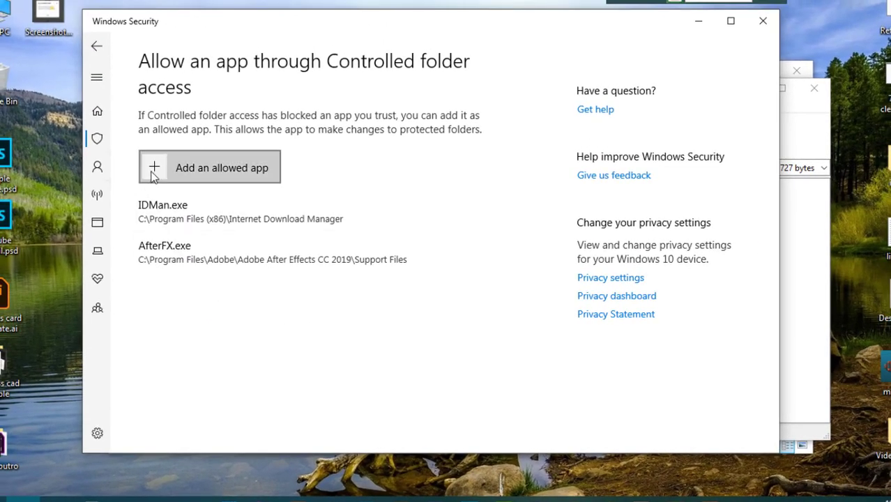
Step: Start adding an allowed app by browsing all apps, and go to the Program Files\Adobe folder on drive C
click(155, 175)
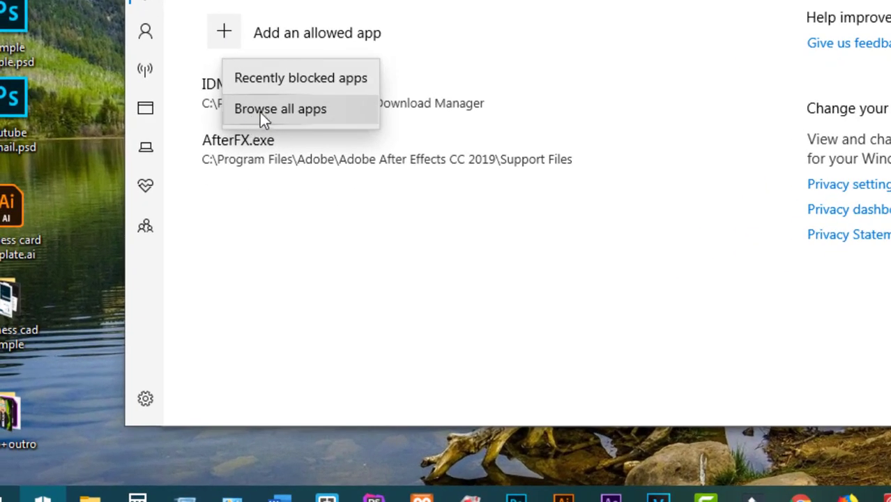
click(260, 111)
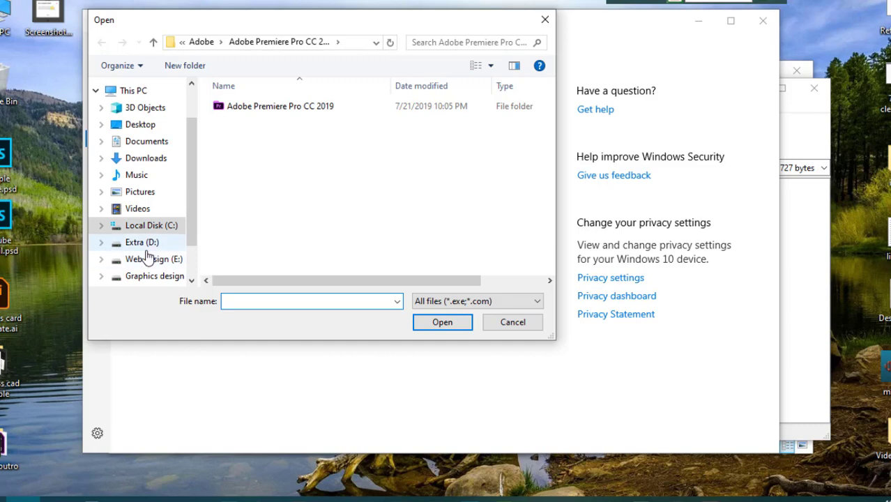
click(138, 248)
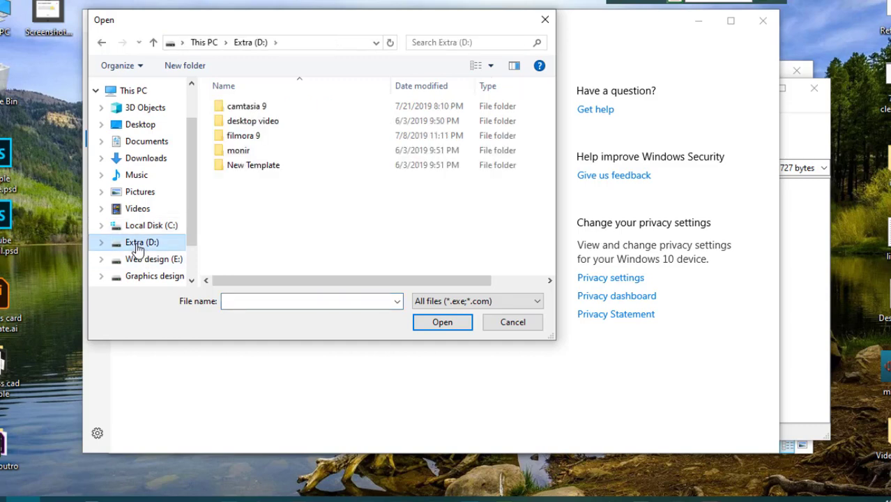
click(138, 229)
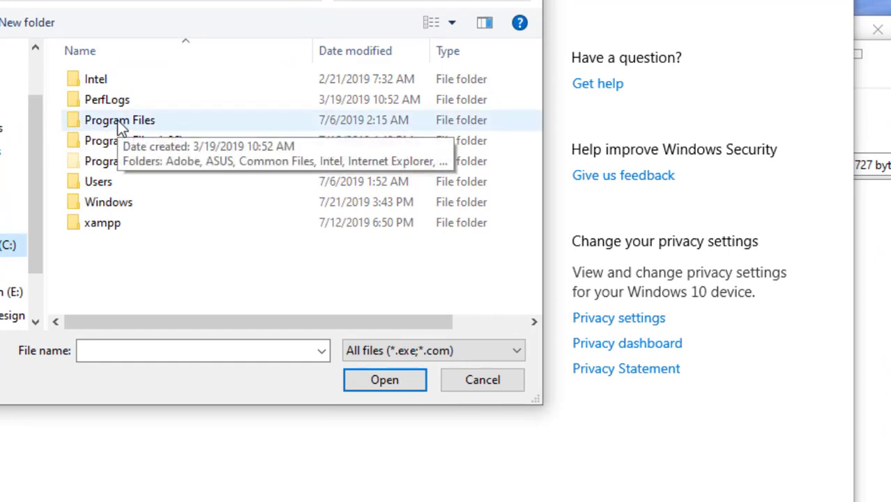
click(120, 126)
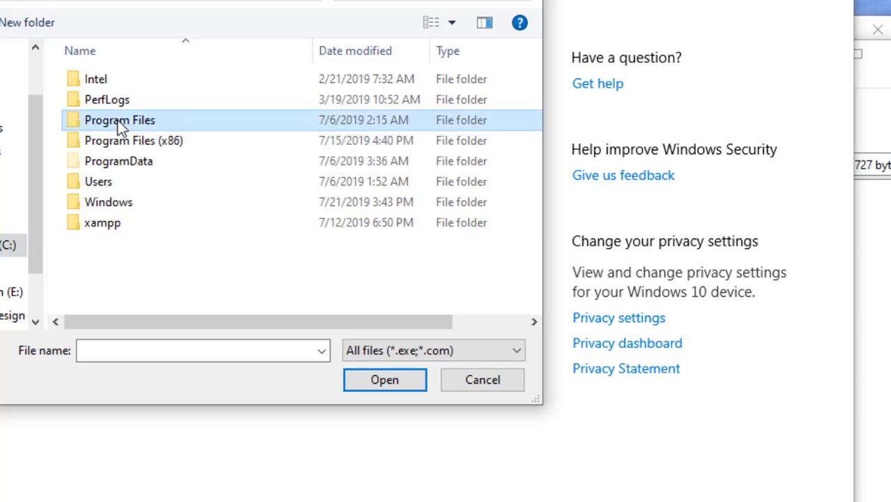
double_click(120, 125)
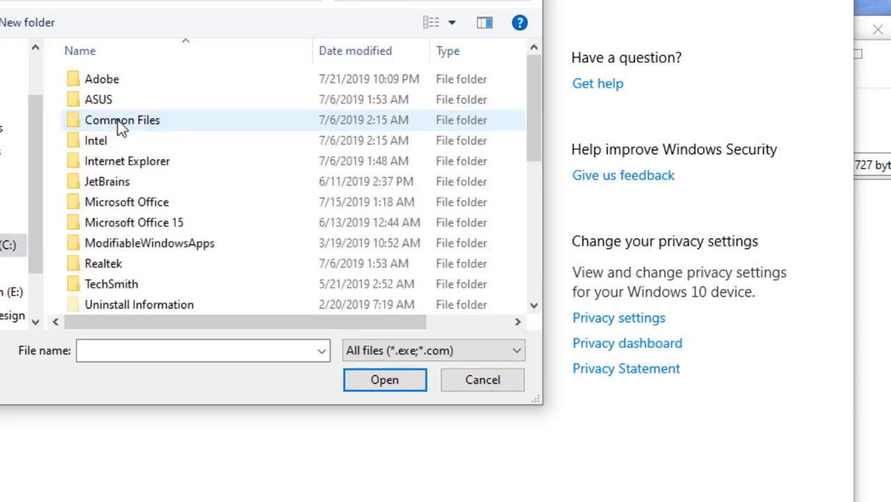
double_click(118, 81)
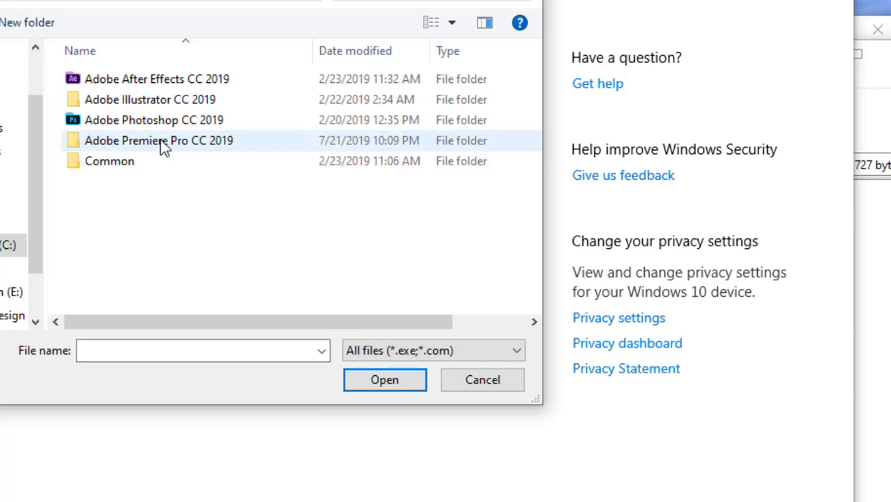
Step: Allow Adobe Premiere Pro.exe from the nested Adobe Premiere Pro CC 2019 folders through Controlled folder access, and close Windows Security
mouse_move(171, 140)
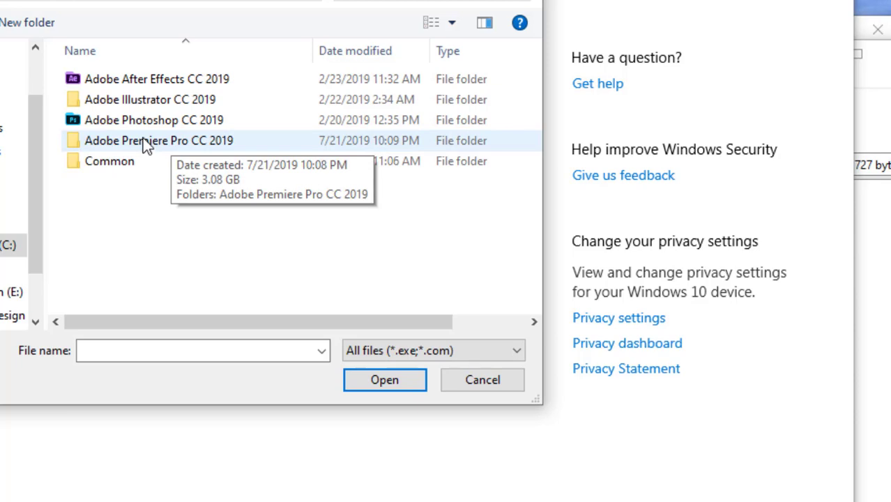
click(146, 143)
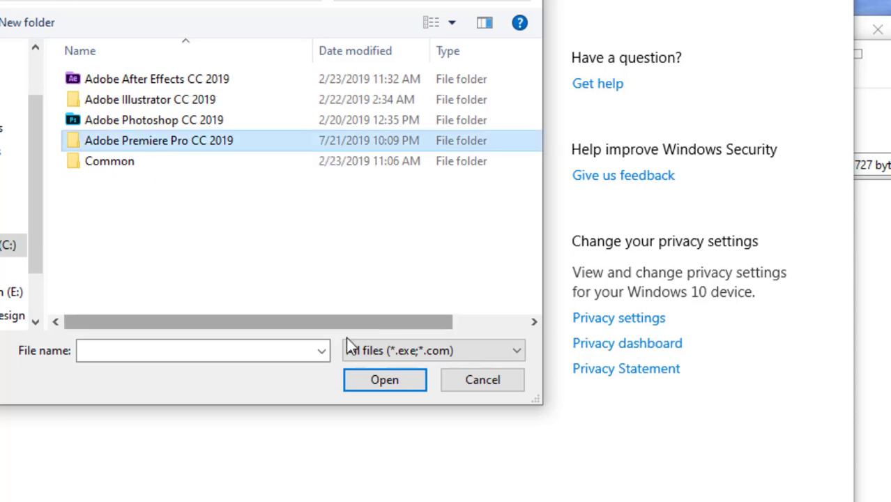
click(381, 381)
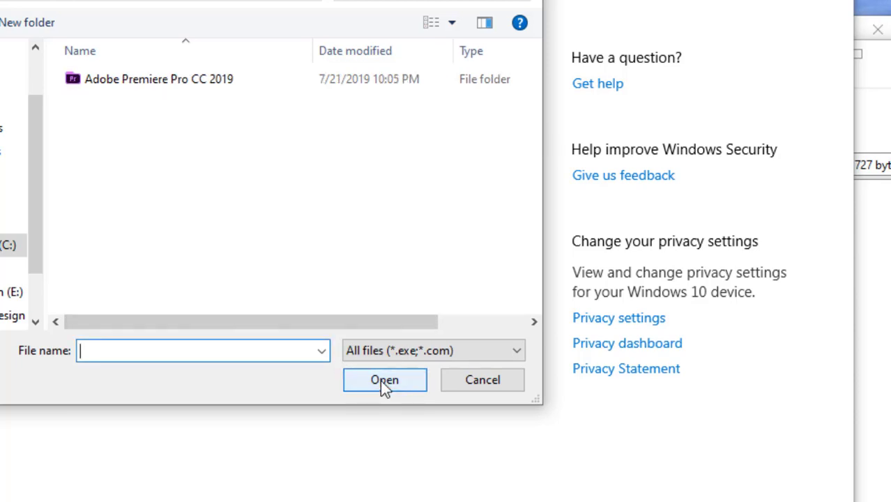
click(163, 79)
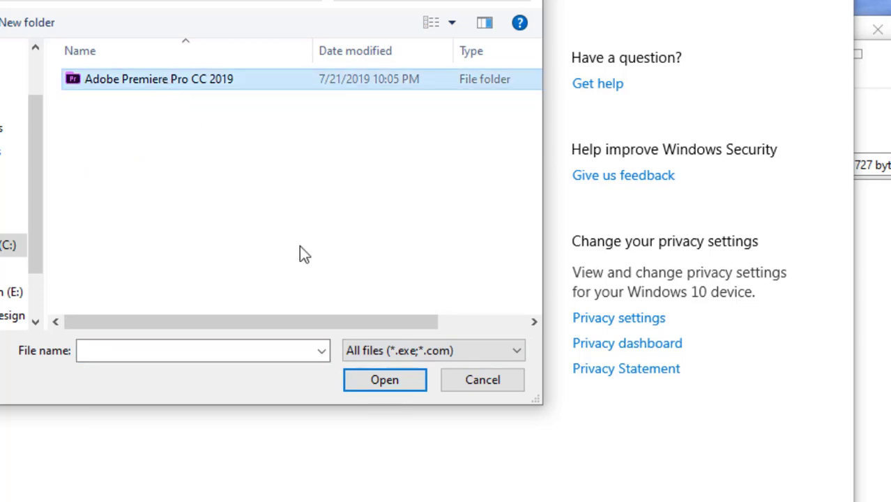
click(383, 382)
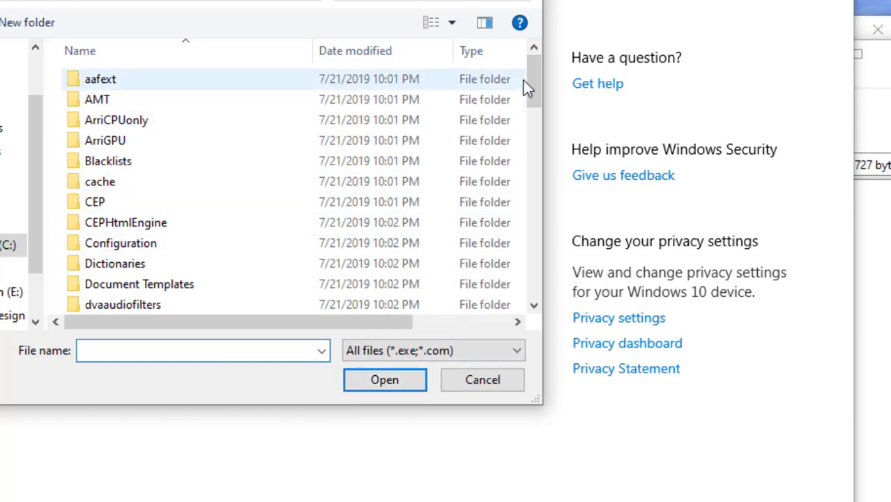
drag(530, 76, 534, 223)
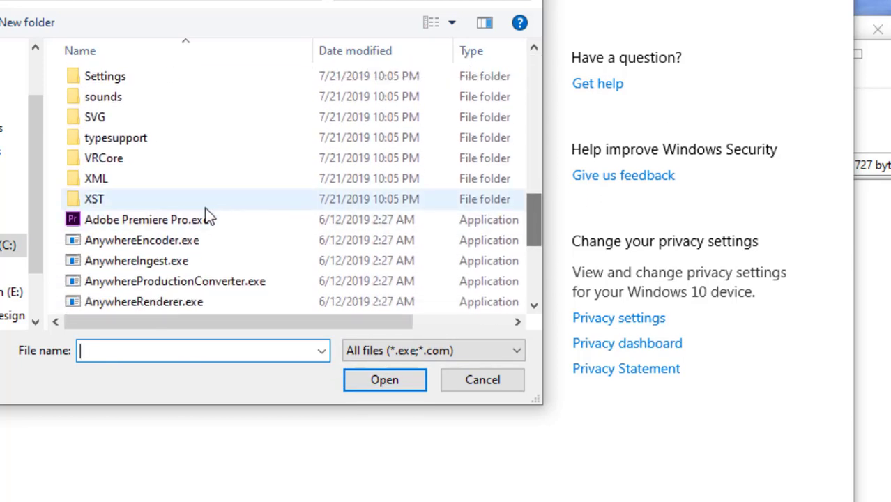
click(138, 218)
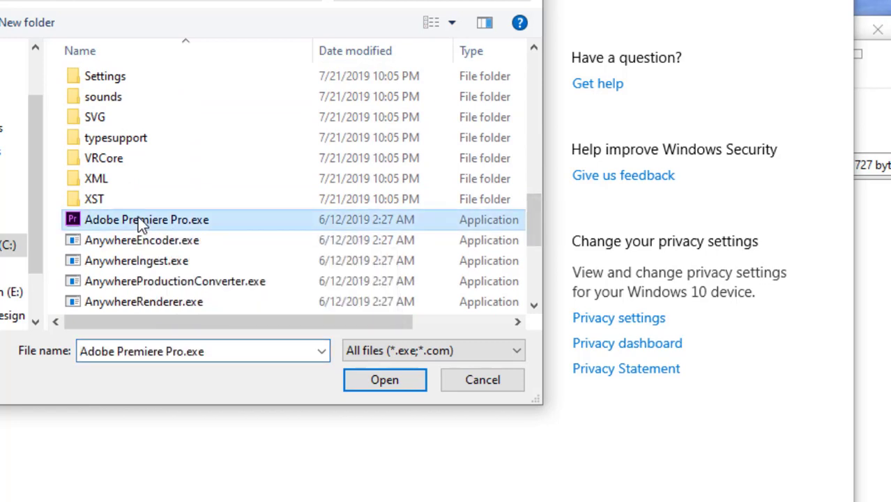
click(386, 379)
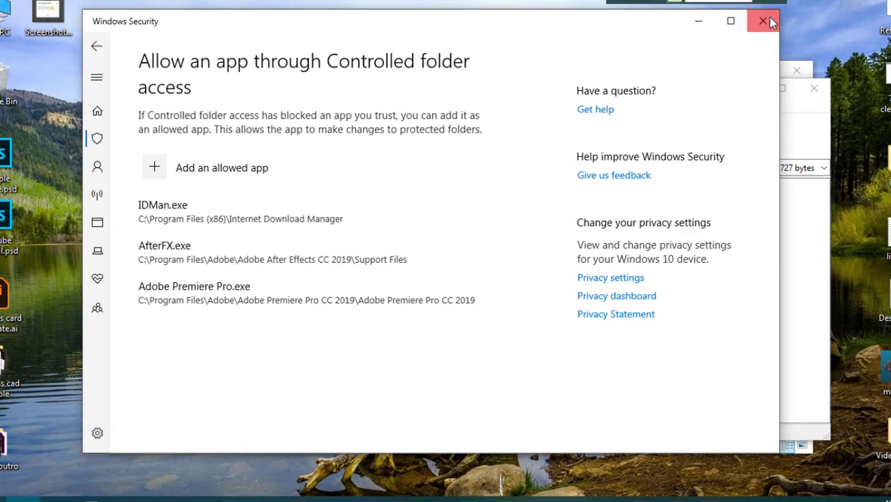
click(808, 4)
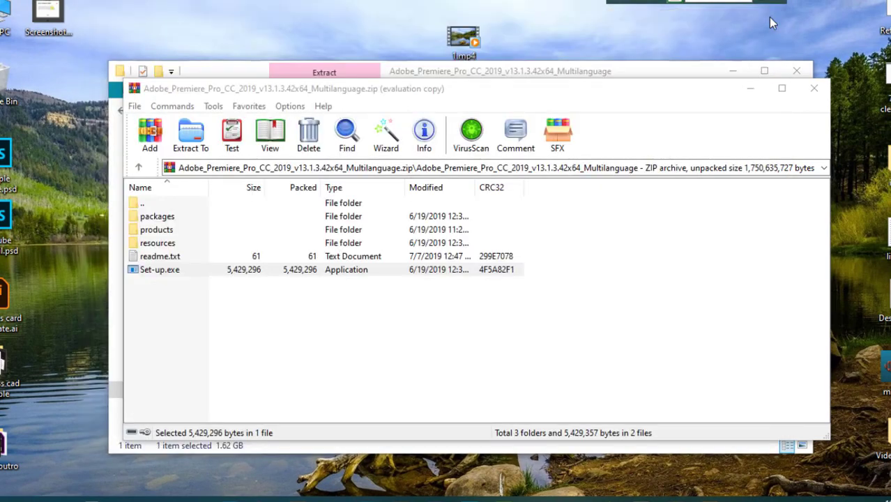
Step: Run Set-up.exe from the archive, install Premiere Pro 2019 in English (North America) at the default location, and close the installer
double_click(160, 270)
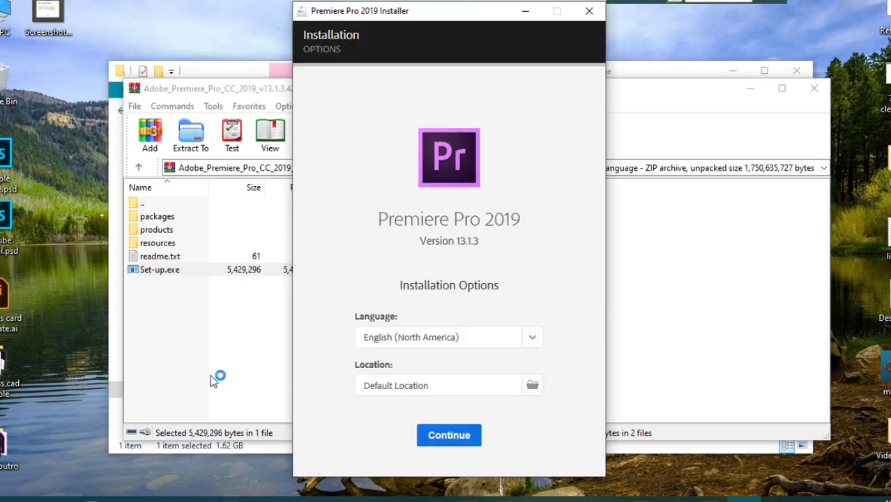
click(449, 435)
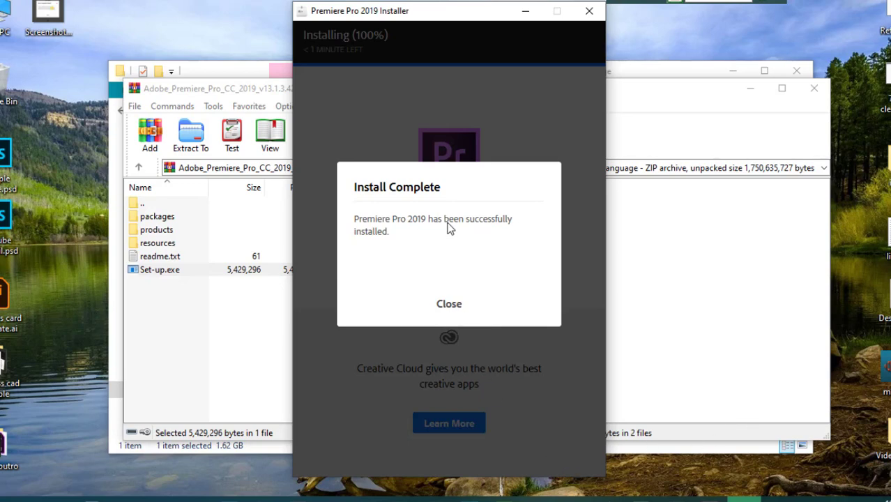
click(449, 304)
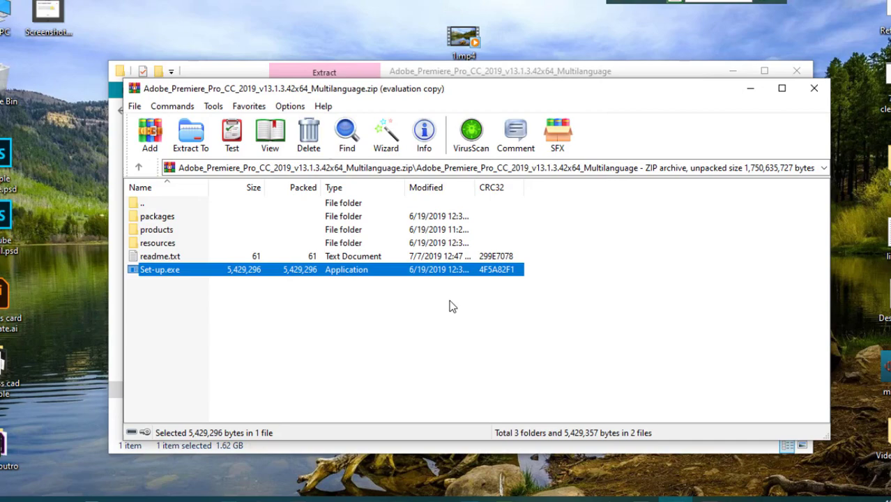
Step: Close the archive and its folder window, and launch Adobe Premiere Pro 2019
click(814, 88)
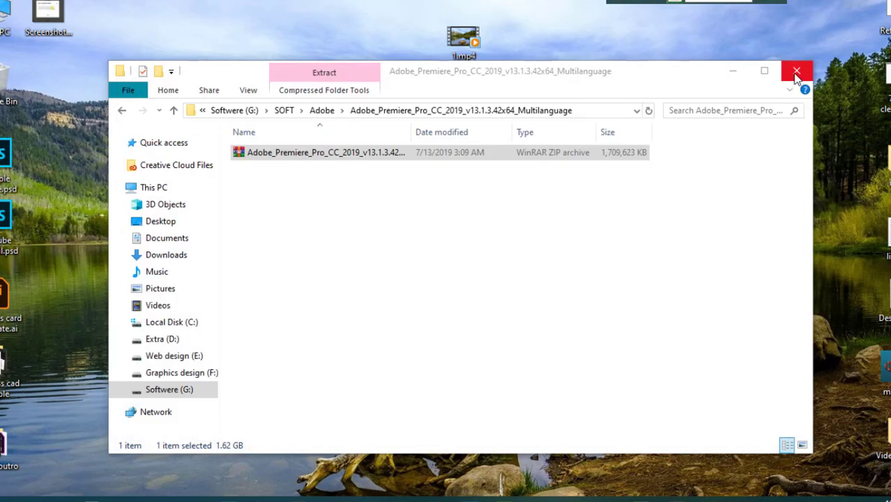
click(796, 73)
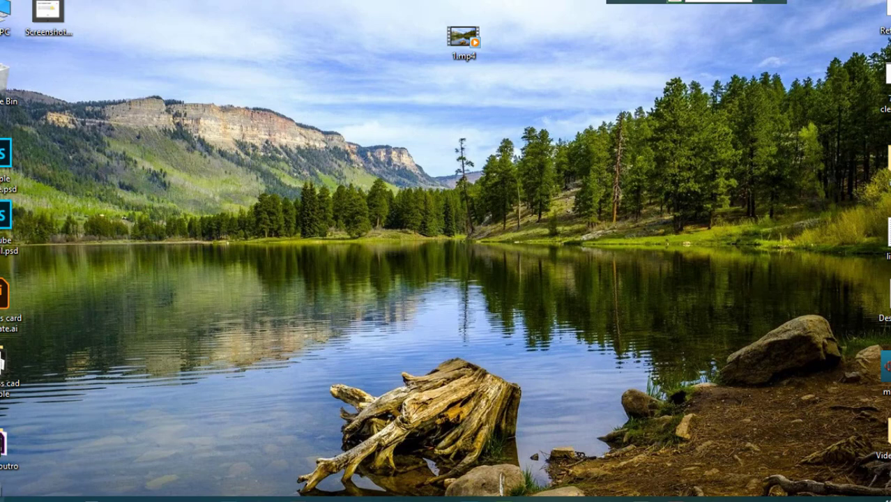
click(3, 499)
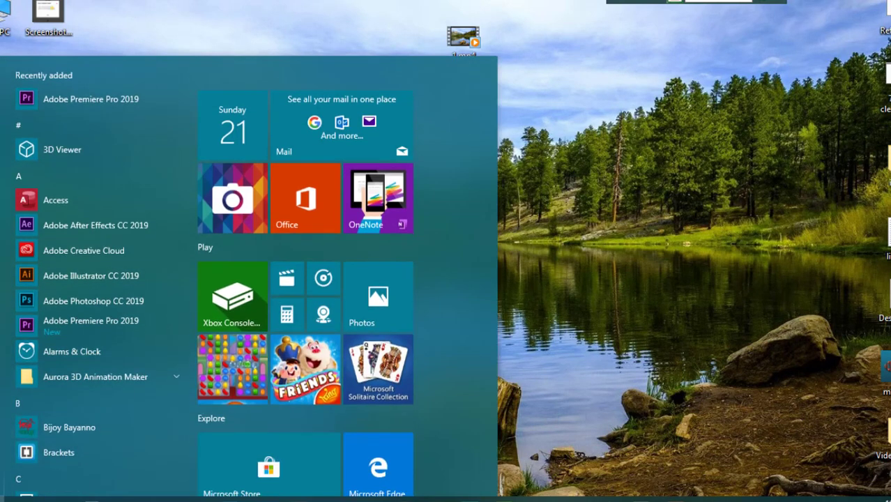
click(86, 325)
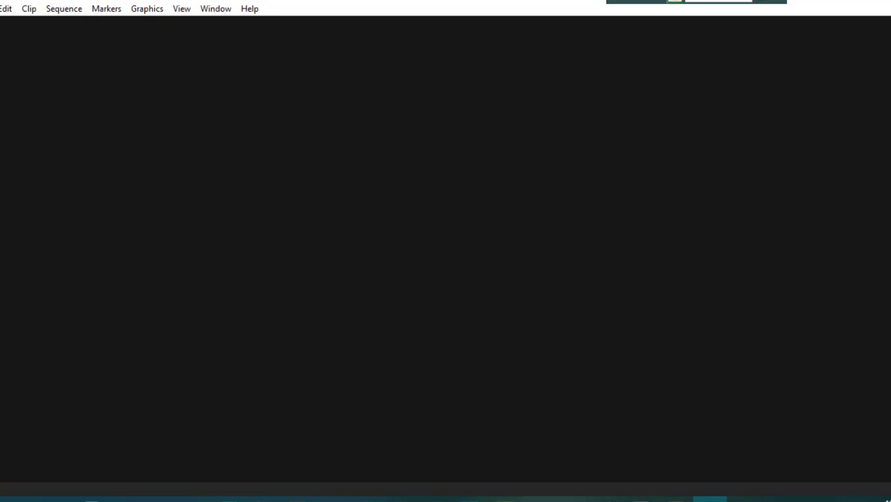
Step: Create a new project named Untitled in the desktop's Intro+outro folder with the default settings, overwriting the existing project
key(alt+f)
key(Escape)
key(alt+f)
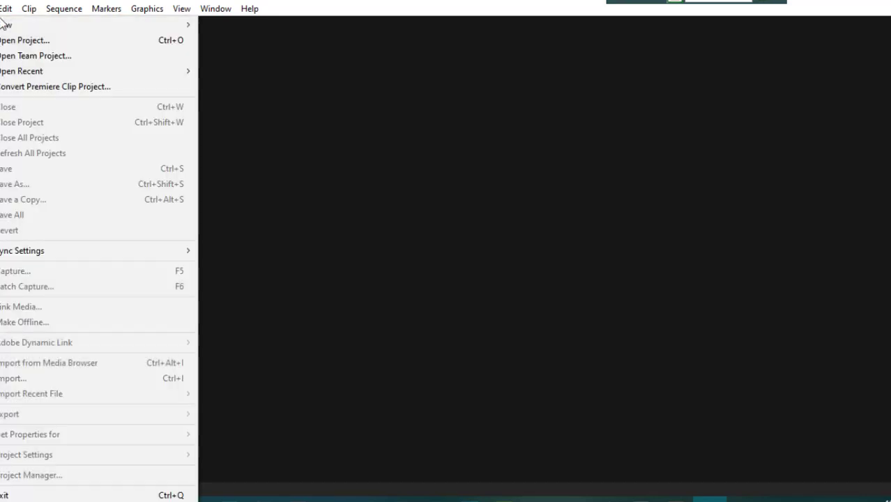
mouse_move(4, 23)
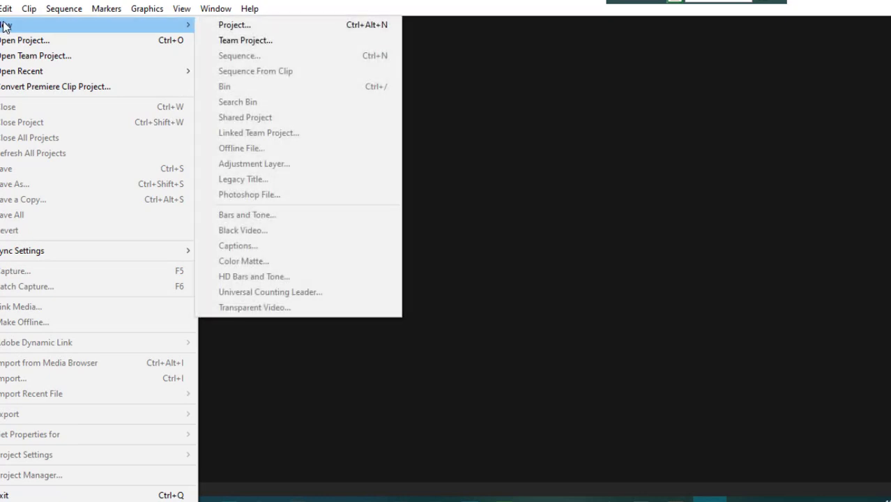
click(232, 25)
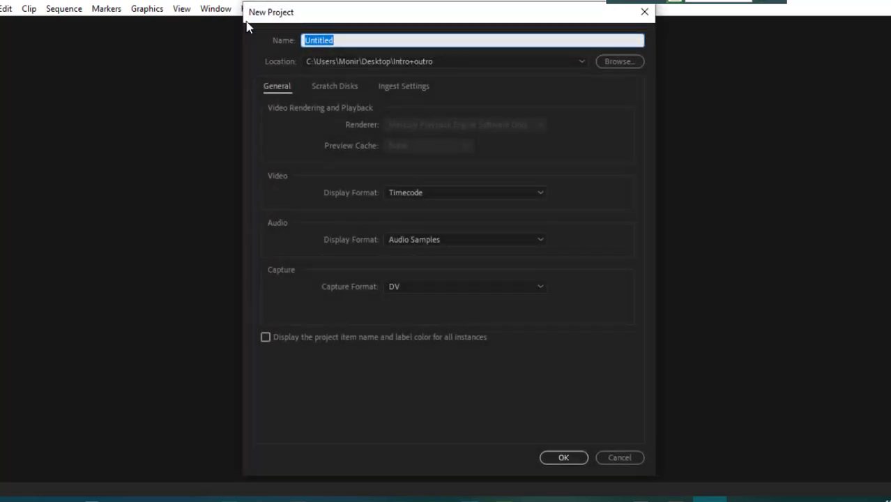
click(564, 457)
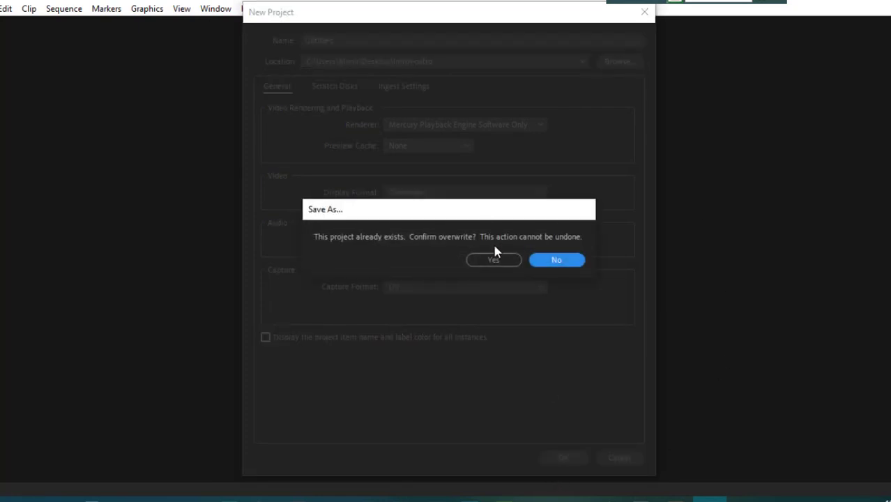
click(493, 262)
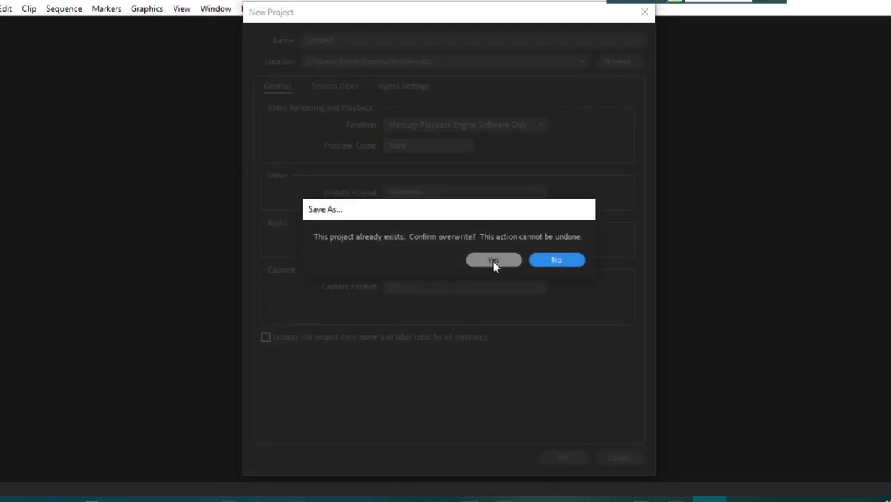